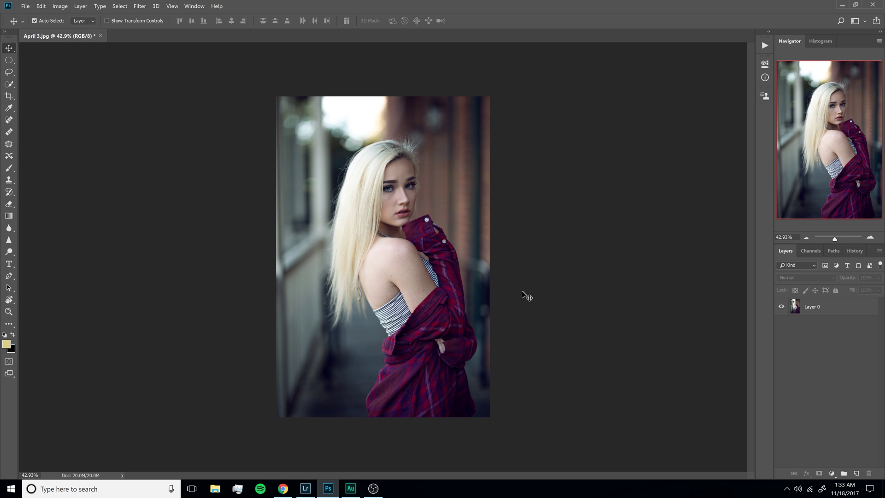
In Lightroom Classic, revert the portrait to its Import state and send it to Photoshop CC 2018.
{"action": "left_click", "coordinate": [305, 488]}
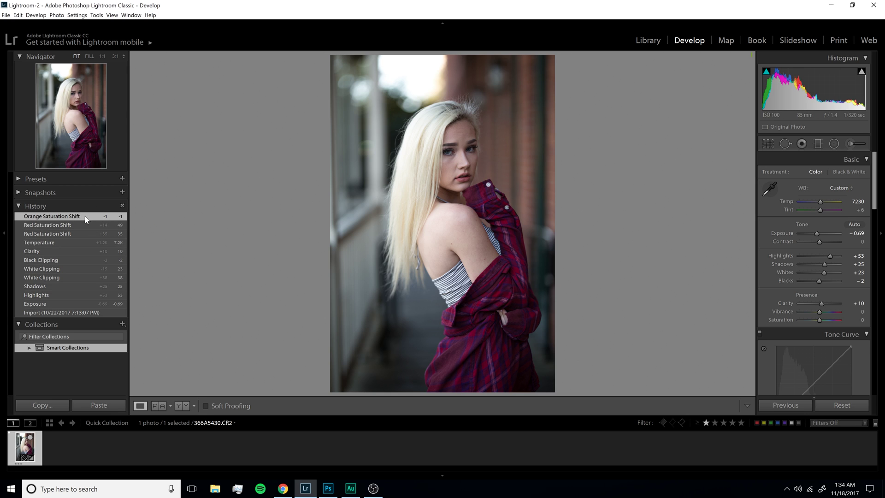
{"action": "left_click", "coordinate": [85, 312]}
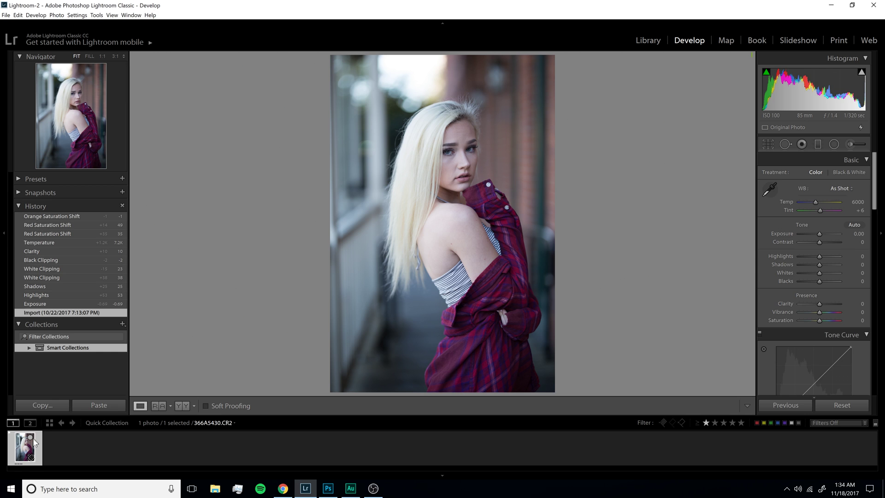
{"action": "right_click", "coordinate": [28, 454]}
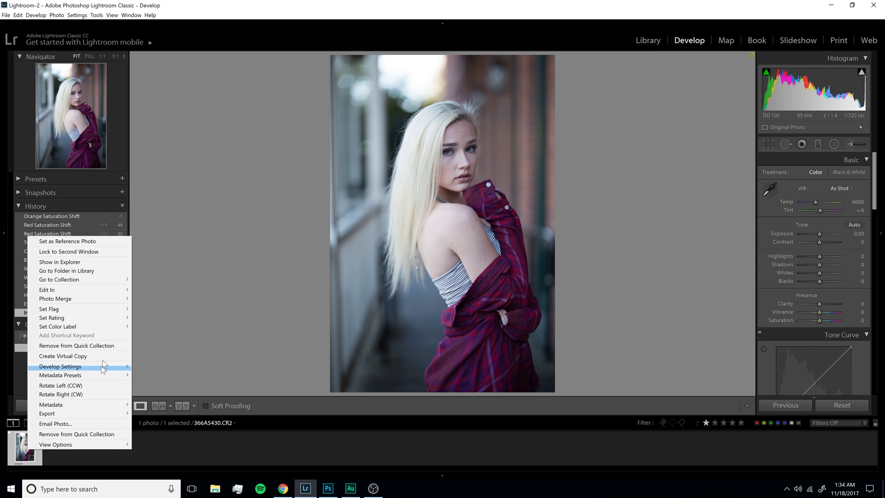
{"action": "mouse_move", "coordinate": [81, 293]}
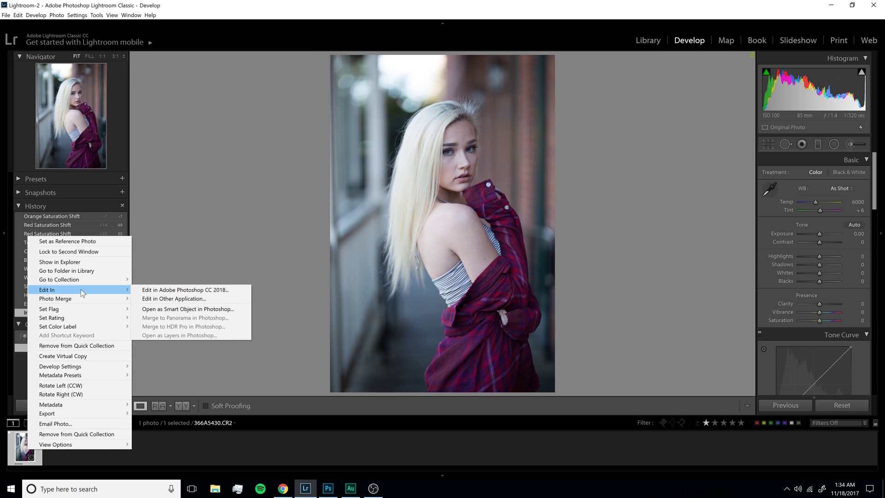
{"action": "left_click", "coordinate": [157, 292]}
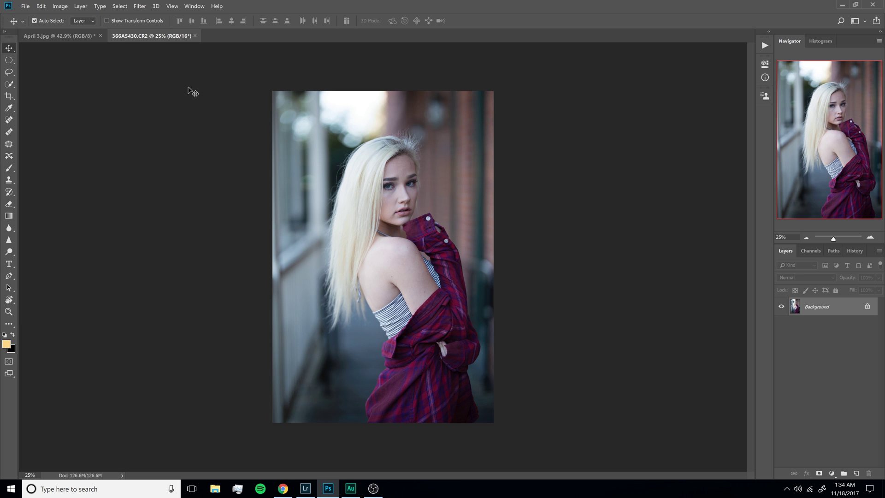
Resize 366A5430.CR2 to 2160 pixels wide (2160 × 3240) with proportions linked.
{"action": "key", "text": "ctrl+alt+i"}
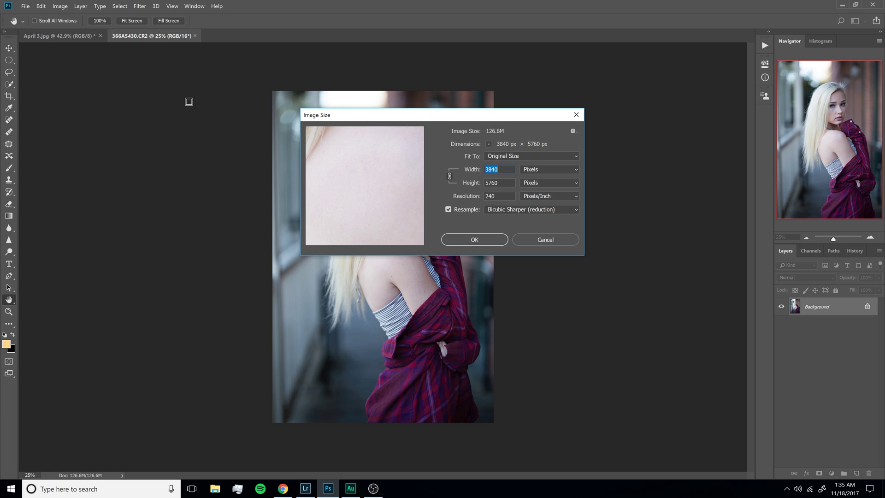
{"action": "type", "text": "2160"}
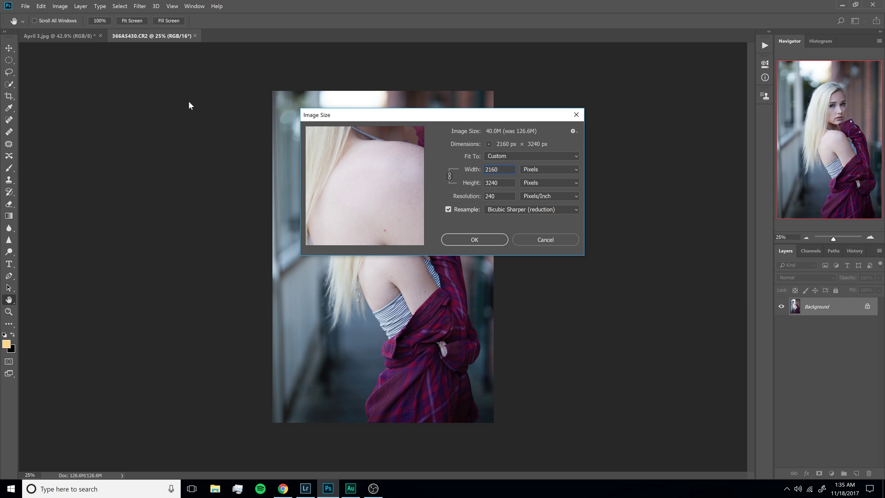
{"action": "key", "text": "Return"}
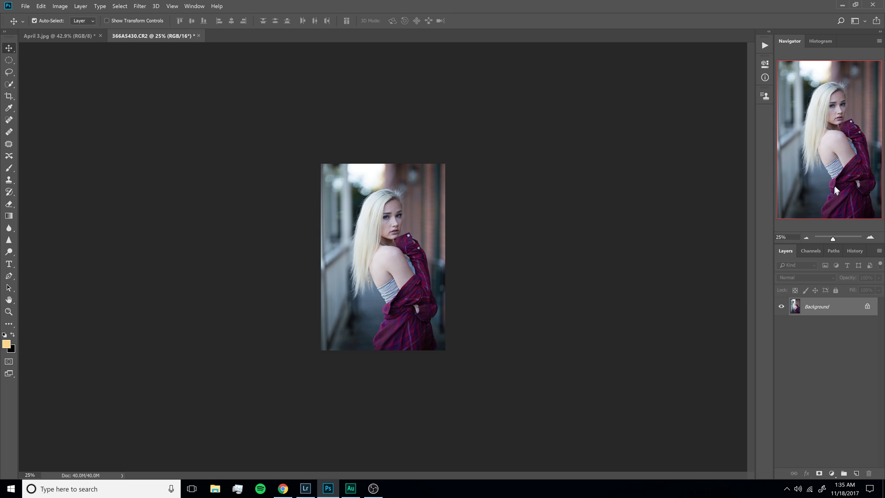
Zoom in on the resized original and float its document in its own window.
{"action": "left_click", "coordinate": [870, 237]}
{"action": "left_click", "coordinate": [870, 237]}
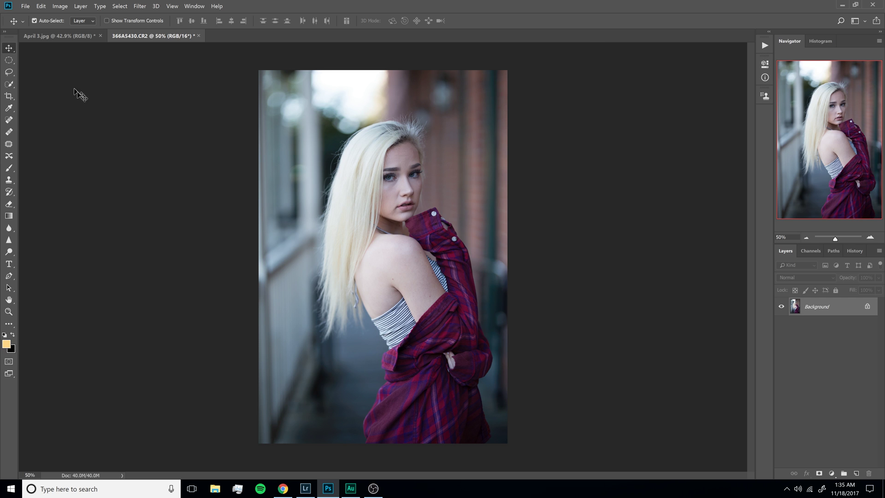
{"action": "left_click", "coordinate": [162, 37]}
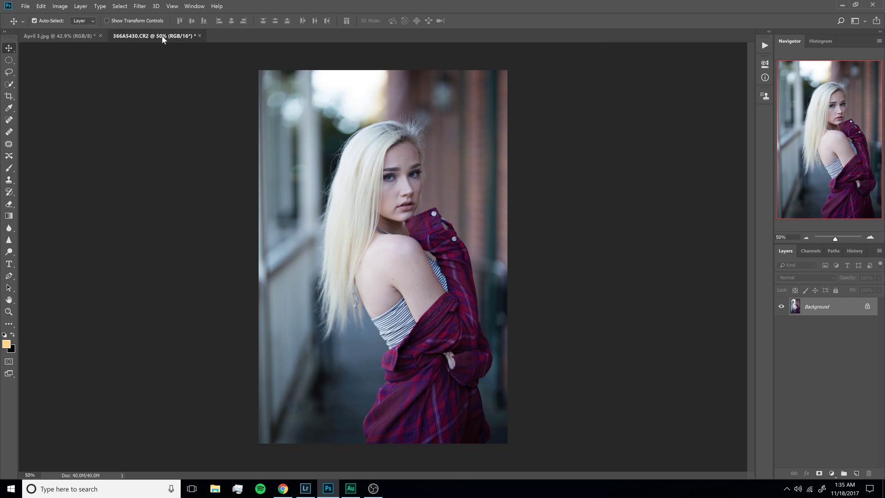
{"action": "left_click_drag", "start_coordinate": [162, 35], "coordinate": [678, 48]}
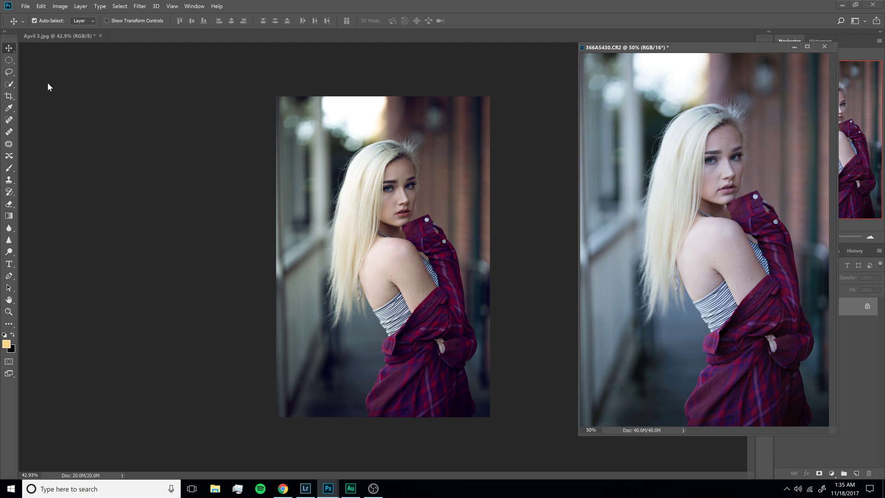
Drag the original onto April 3.jpg as Layer 1, accept the bit-depth warning, and close the CR2.
{"action": "left_click_drag", "start_coordinate": [701, 214], "coordinate": [65, 194]}
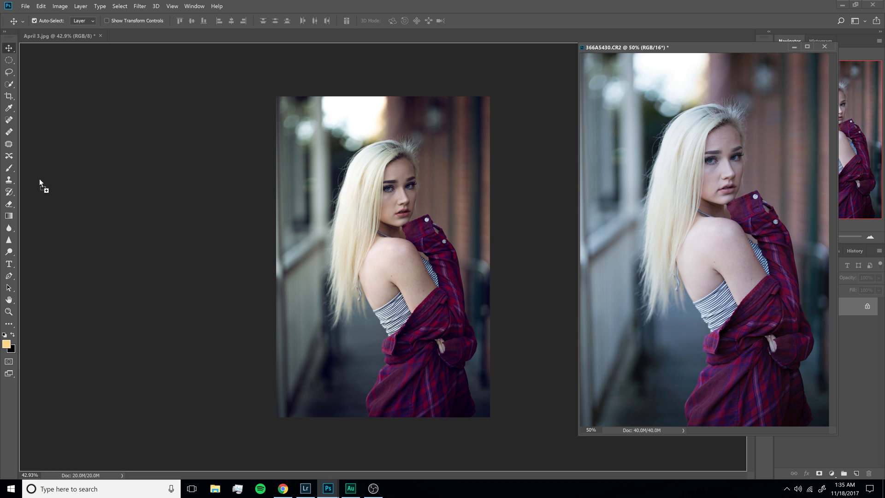
{"action": "mouse_move", "coordinate": [24, 195]}
{"action": "left_mouse_down"}
{"action": "mouse_move", "coordinate": [276, 197]}
{"action": "mouse_move", "coordinate": [306, 209]}
{"action": "mouse_move", "coordinate": [24, 204]}
{"action": "left_mouse_up"}
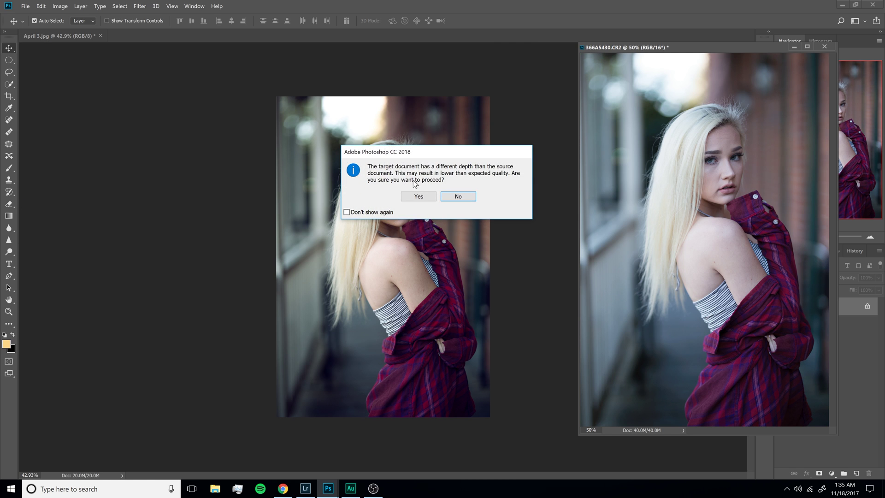
{"action": "left_click", "coordinate": [420, 196]}
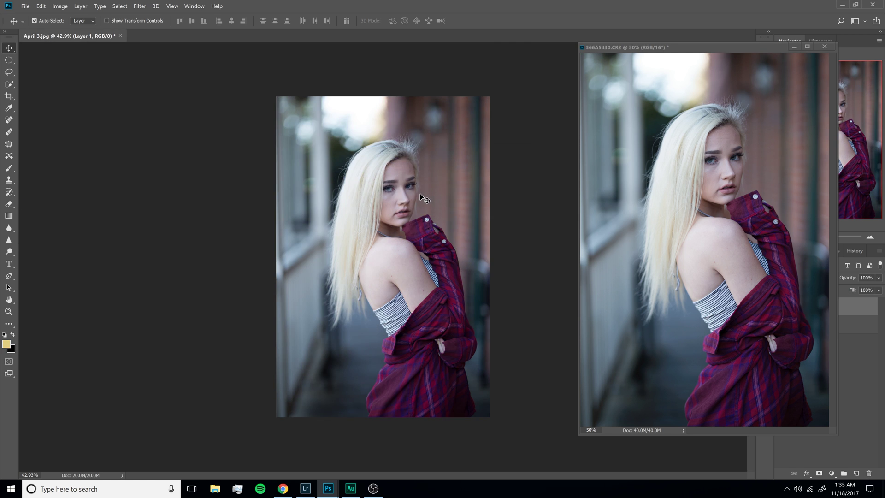
{"action": "left_click", "coordinate": [825, 47]}
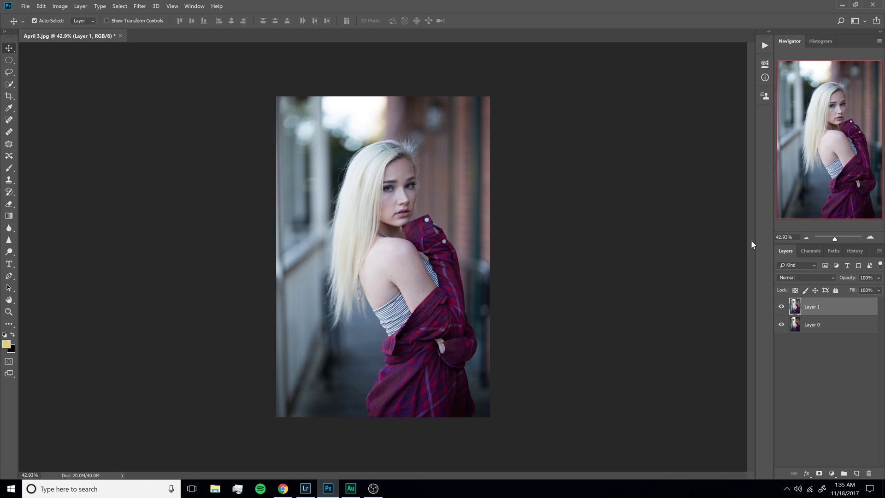
Turn off Auto-Select and set the Canvas Size width to 200 percent.
{"action": "key", "text": "ctrl"}
{"action": "key", "text": "ctrl+alt+c"}
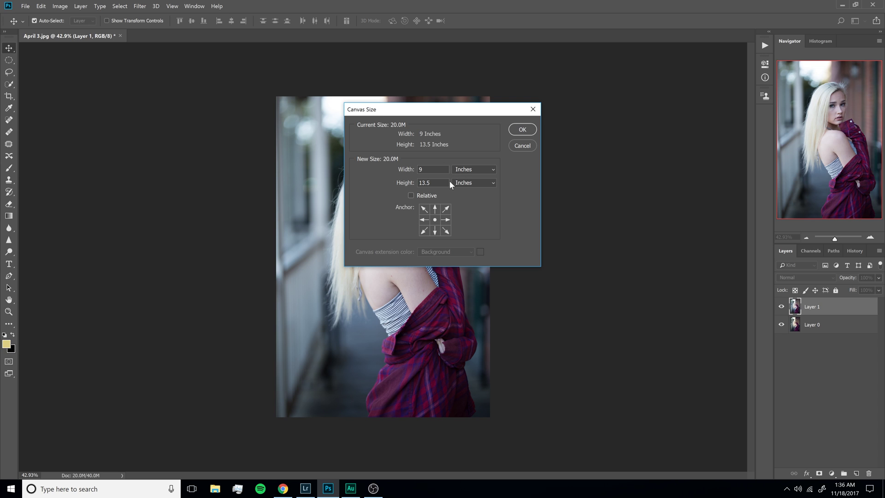
{"action": "left_click", "coordinate": [470, 171]}
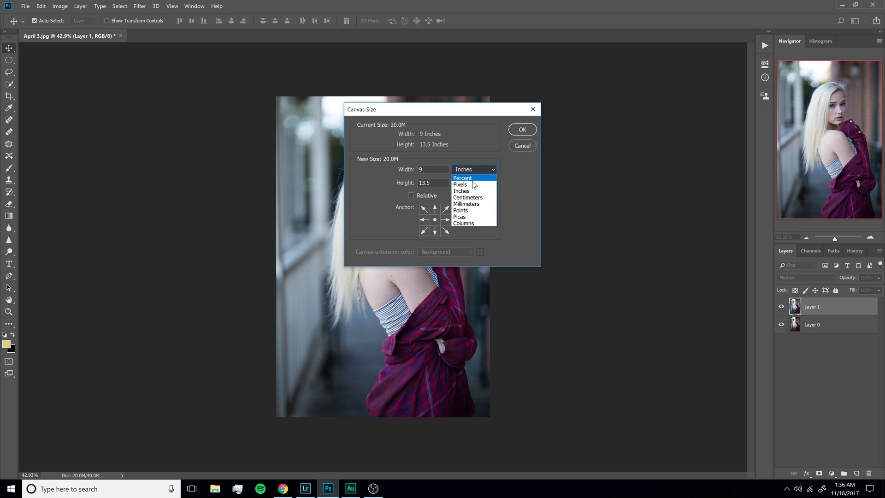
{"action": "left_click", "coordinate": [474, 178]}
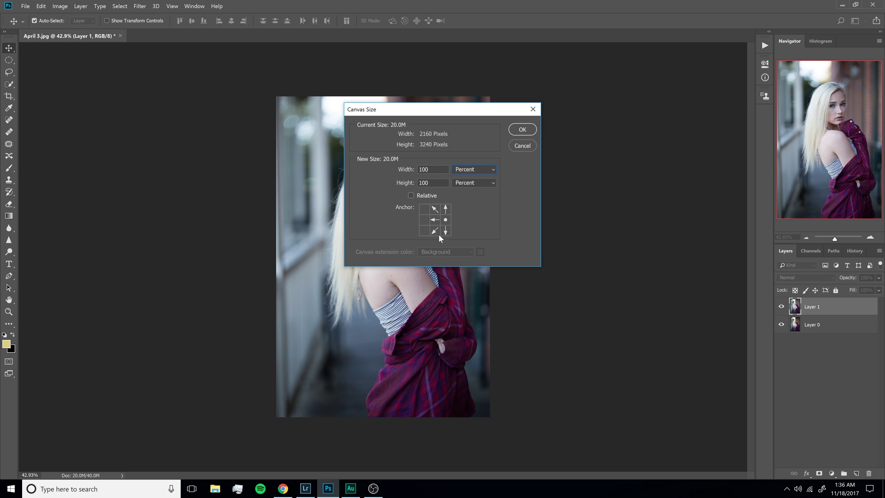
{"action": "double_click", "coordinate": [436, 170]}
{"action": "type", "text": "200"}
Apply the double-width canvas and reselect Layer 1, the unedited original.
{"action": "left_click", "coordinate": [522, 131]}
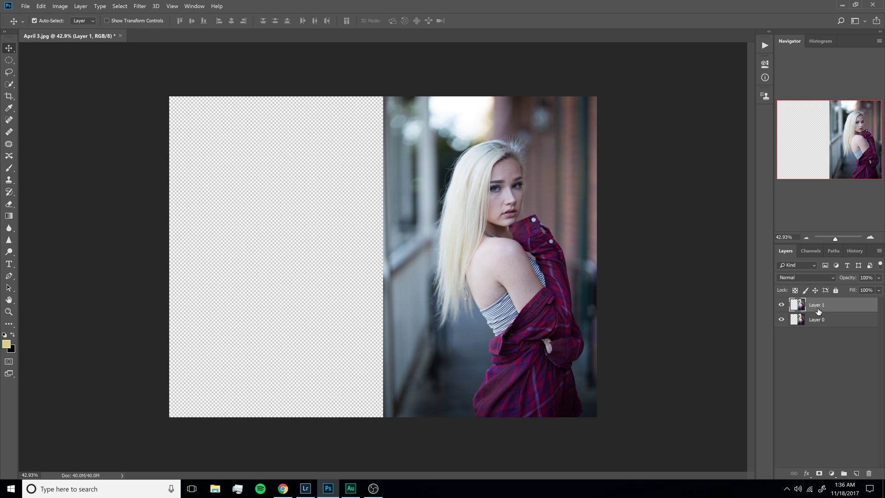
{"action": "left_click", "coordinate": [820, 323]}
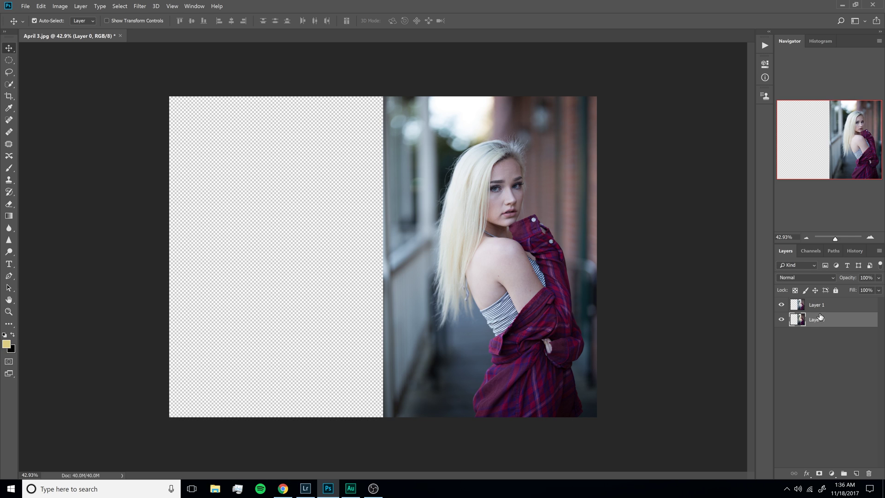
{"action": "left_click", "coordinate": [820, 311]}
Toggle Layer 1's visibility to compare versions, then move it onto the canvas's left half.
{"action": "left_click", "coordinate": [783, 307]}
{"action": "left_click", "coordinate": [783, 306]}
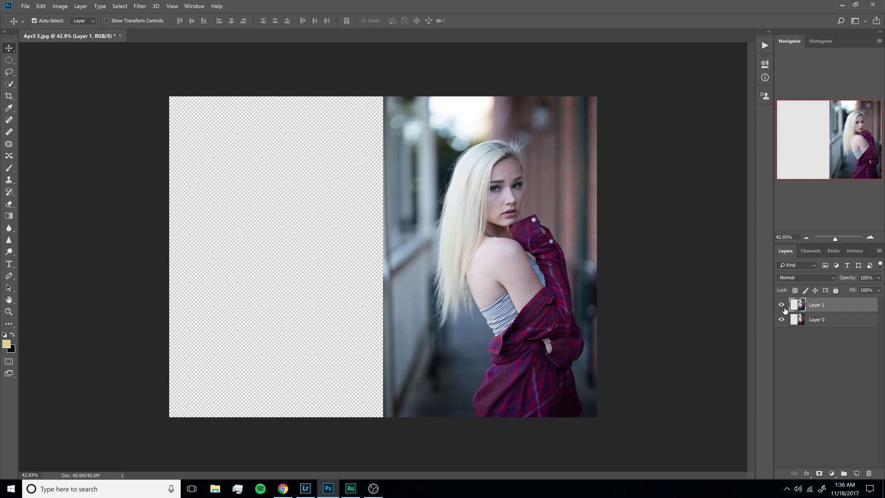
{"action": "left_click", "coordinate": [783, 307]}
{"action": "left_click", "coordinate": [782, 307]}
{"action": "left_click", "coordinate": [782, 306]}
{"action": "left_click", "coordinate": [783, 307]}
{"action": "left_click", "coordinate": [783, 307]}
{"action": "left_click", "coordinate": [783, 307]}
{"action": "left_click", "coordinate": [783, 306]}
{"action": "left_click", "coordinate": [783, 307]}
{"action": "left_click_drag", "start_coordinate": [531, 267], "coordinate": [323, 272]}
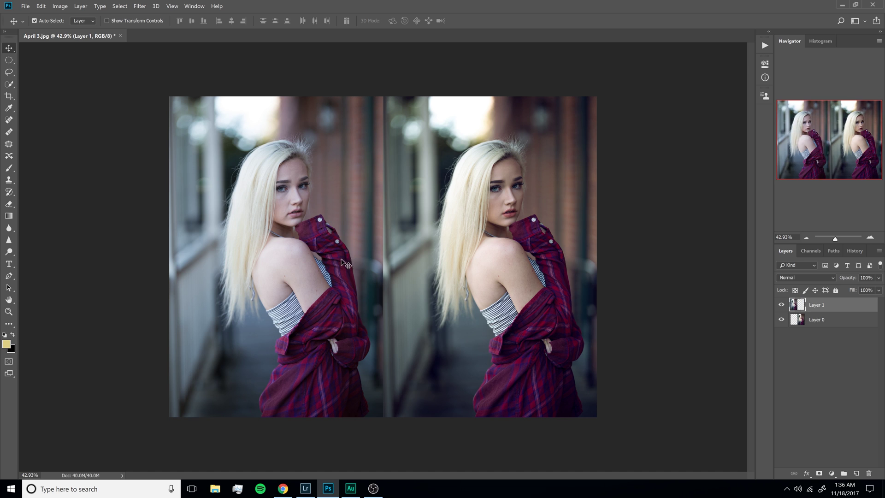
{"action": "left_click", "coordinate": [870, 238]}
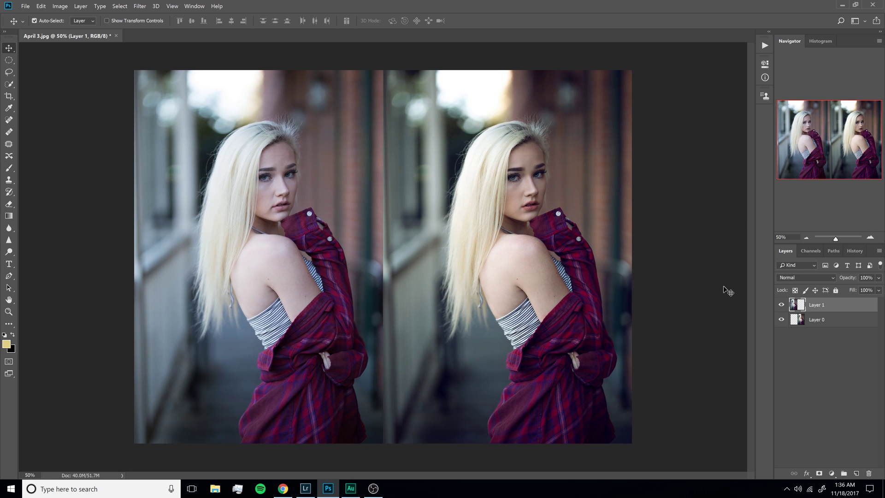